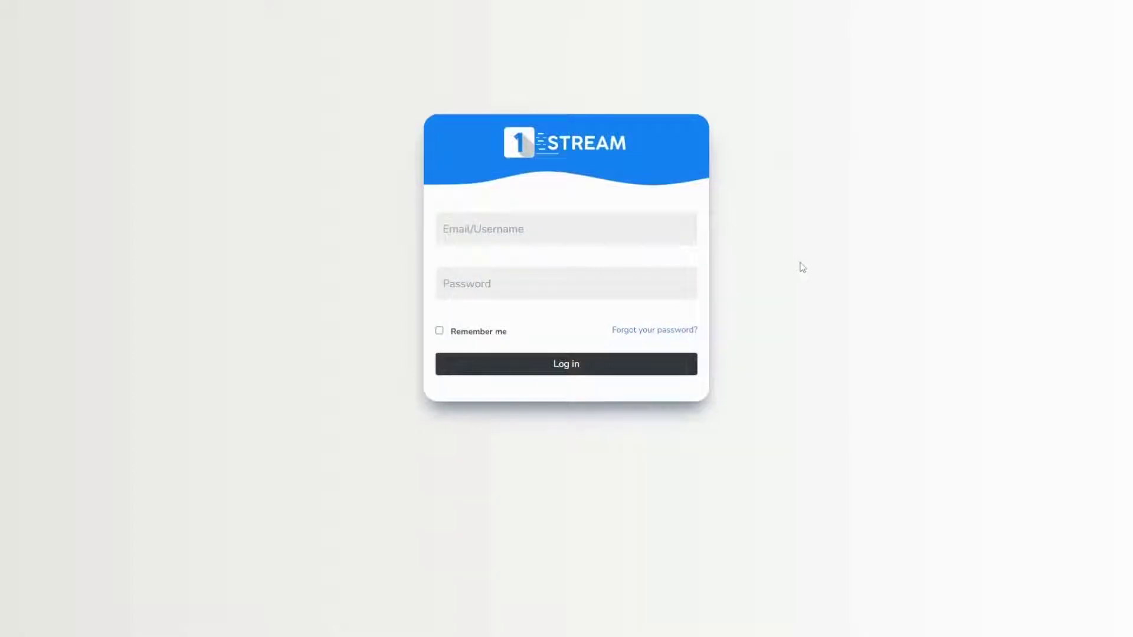
Step: Sign in to the 1Stream admin panel with the saved username and password
{"action": "left_click", "coordinate": [484, 242]}
{"action": "left_click", "coordinate": [484, 273]}
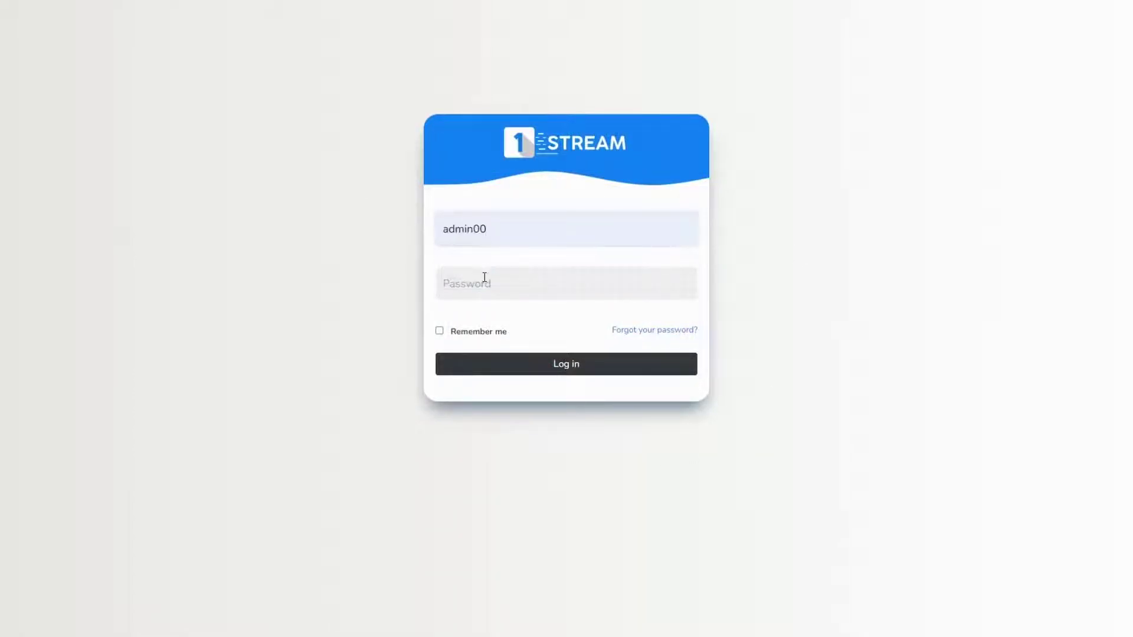
{"action": "left_click", "coordinate": [484, 278]}
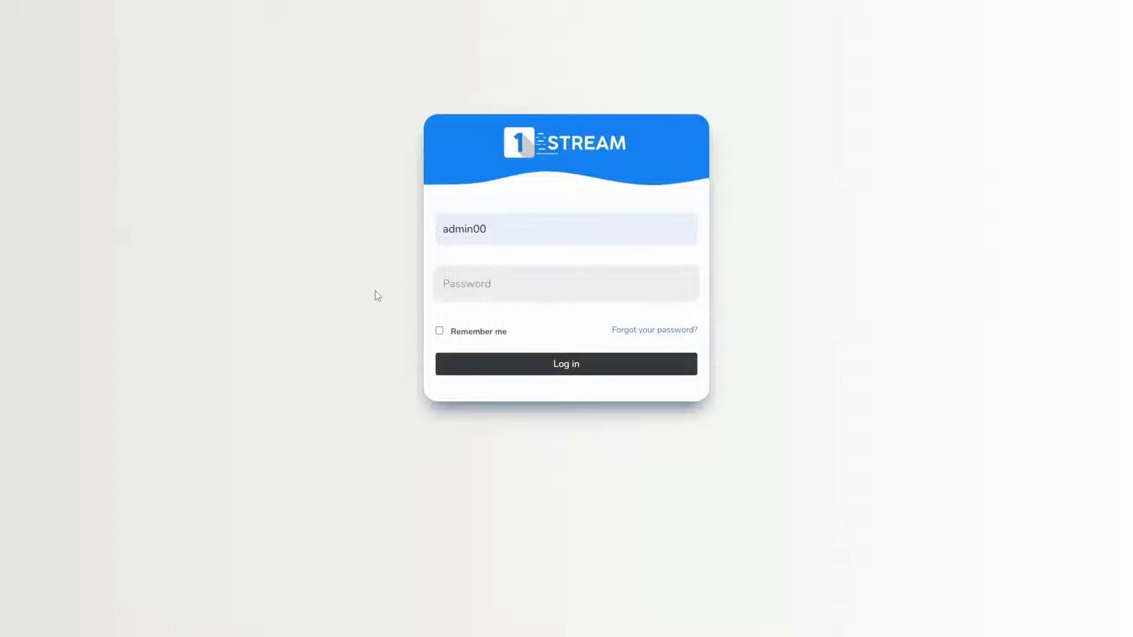
{"action": "type", "text": "••"}
{"action": "type", "text": "•••••"}
{"action": "left_click", "coordinate": [512, 365]}
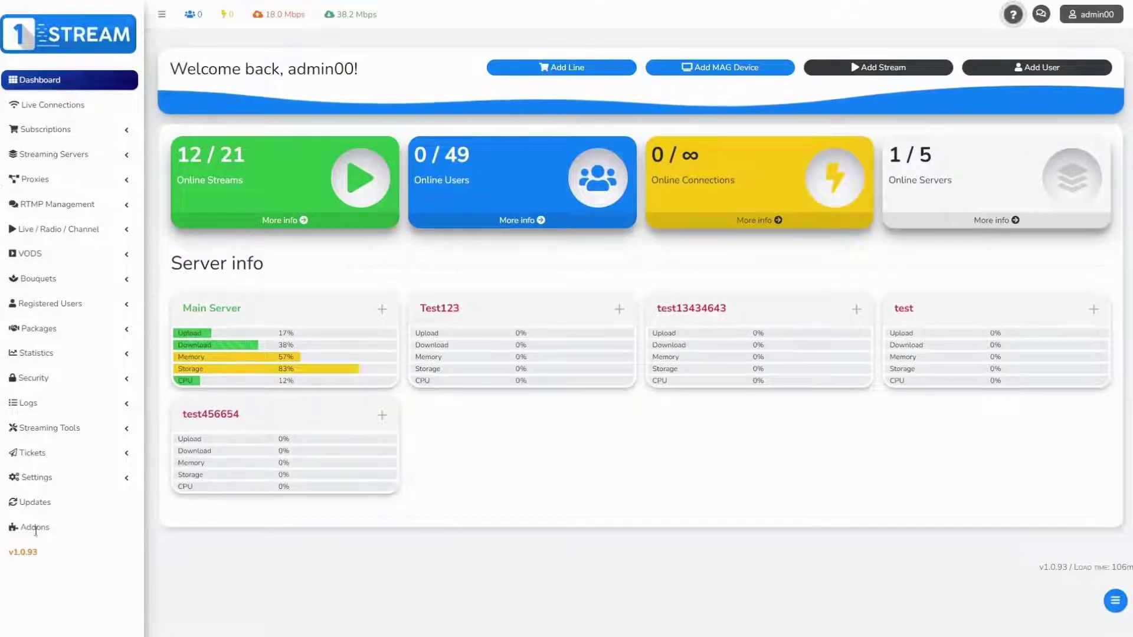
Step: Expand the Tickets menu in the sidebar to reach Create Ticket
{"action": "left_click", "coordinate": [76, 453]}
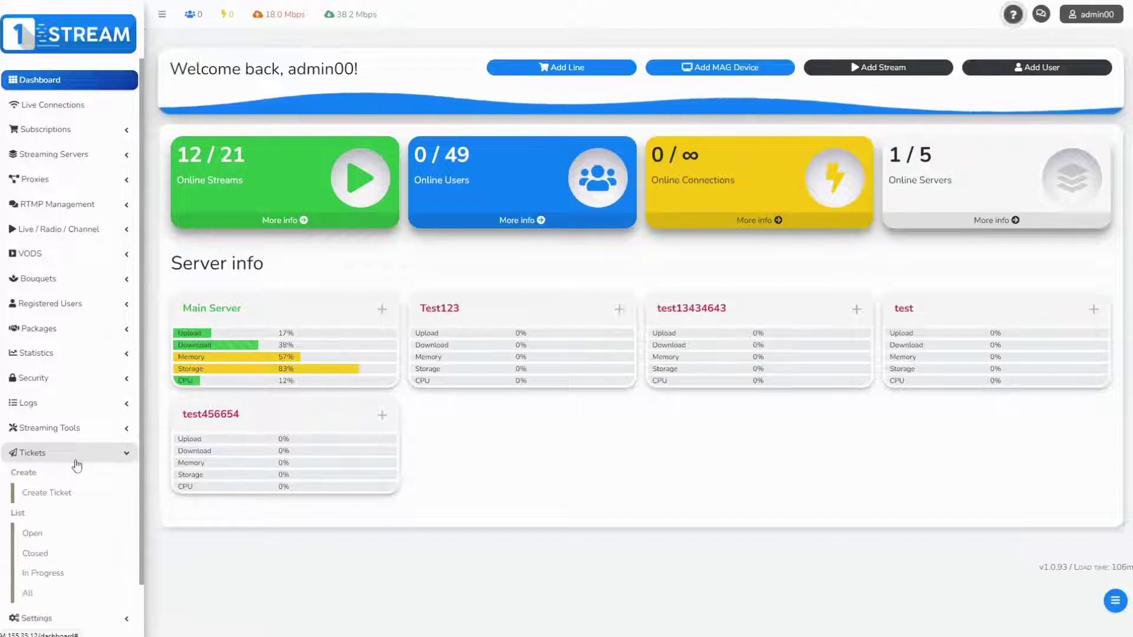
{"action": "scroll", "coordinate": [76, 466], "scroll_direction": "down", "scroll_amount": 1}
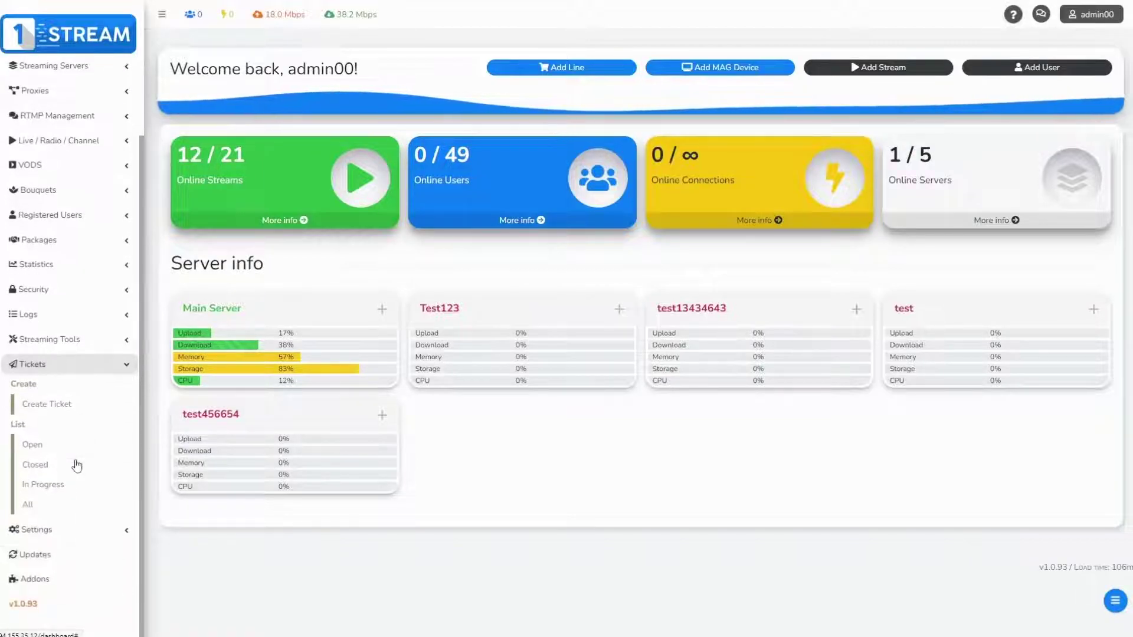
Step: Start a new ticket titled Problem and move to its description asking for help with lines 1,2,3
{"action": "left_click", "coordinate": [52, 405]}
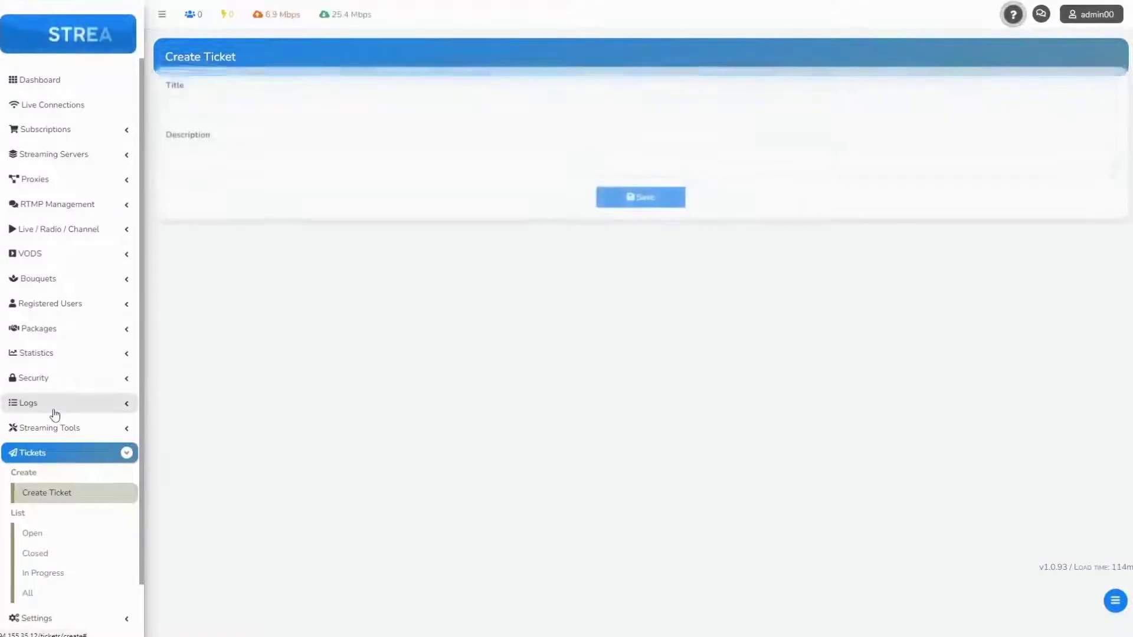
{"action": "left_click", "coordinate": [361, 128]}
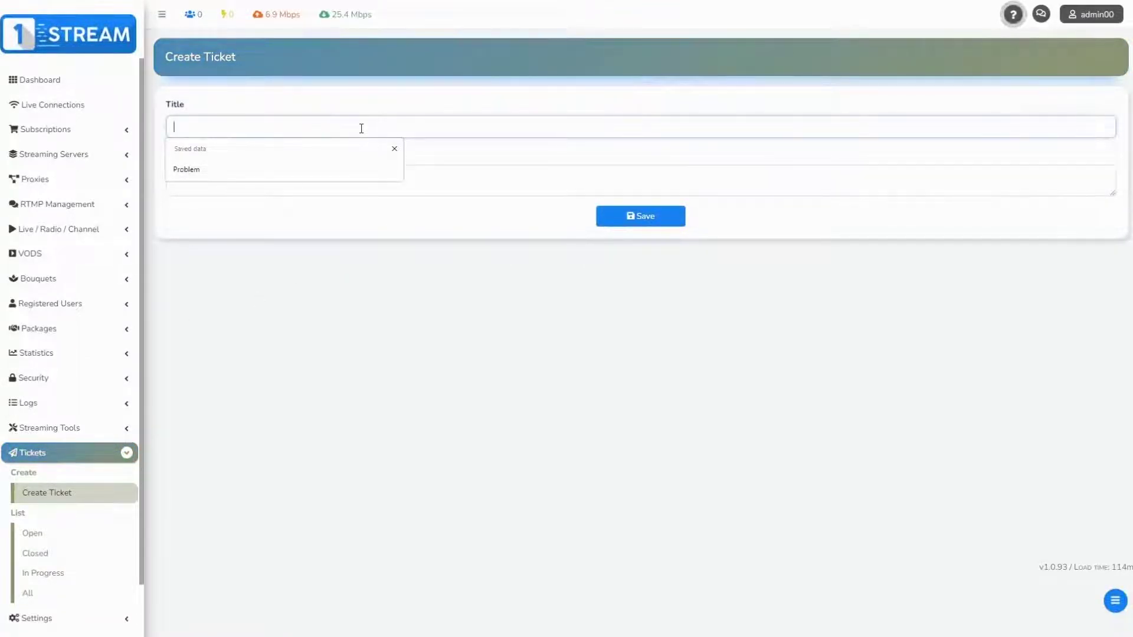
{"action": "type", "text": "P"}
{"action": "left_click", "coordinate": [362, 128]}
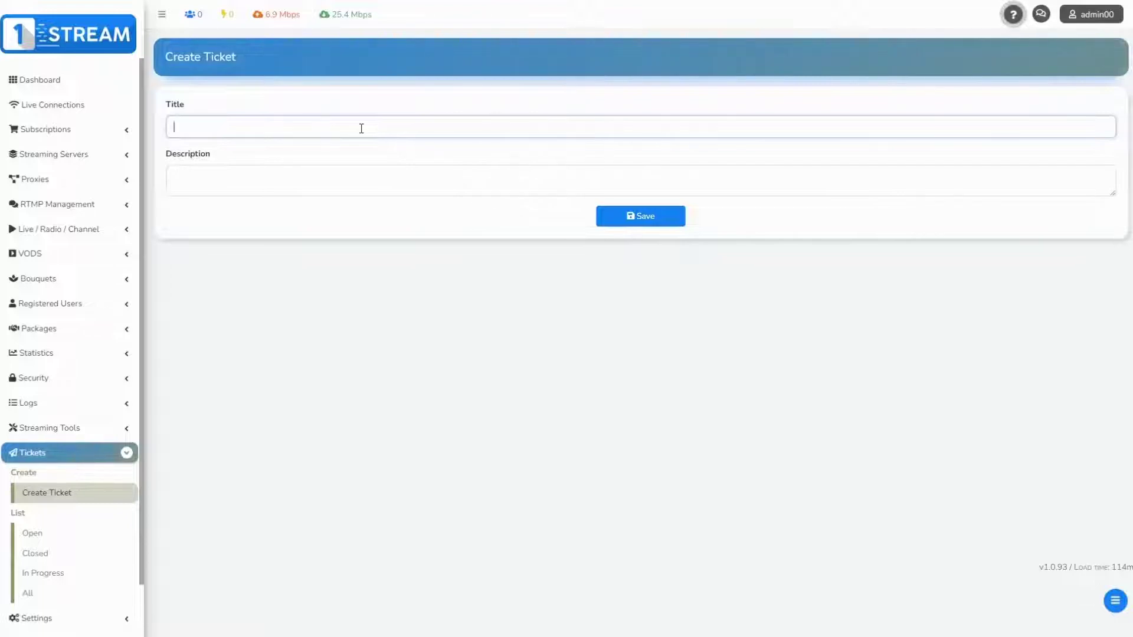
{"action": "type", "text": "Proble"}
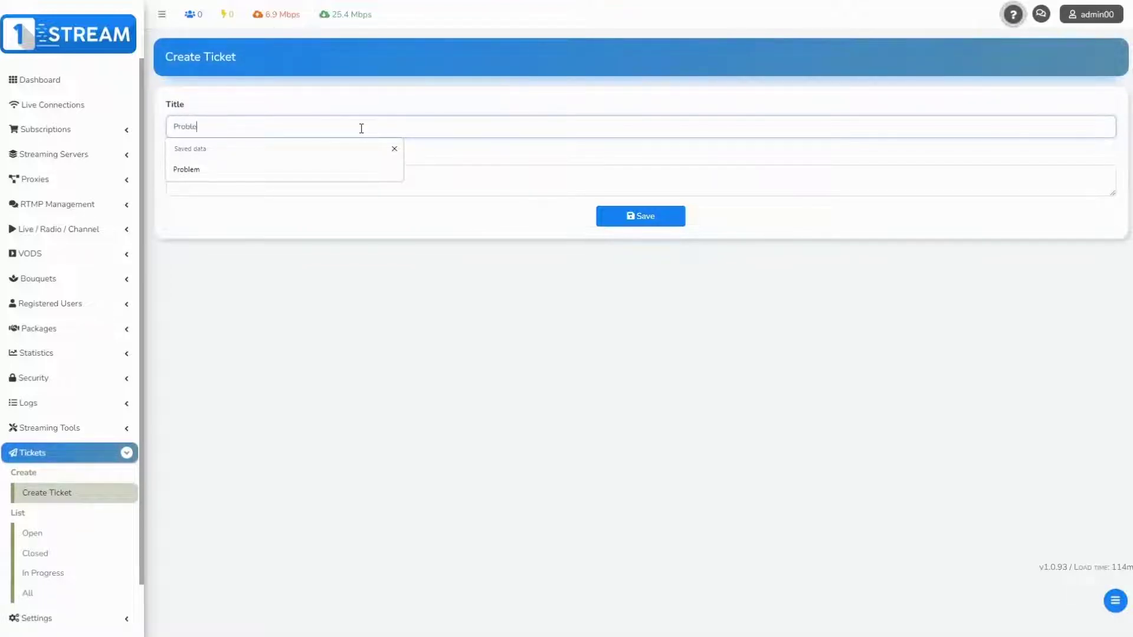
{"action": "type", "text": "m"}
{"action": "key", "text": "Tab"}
{"action": "type", "text": "Hello, ever"}
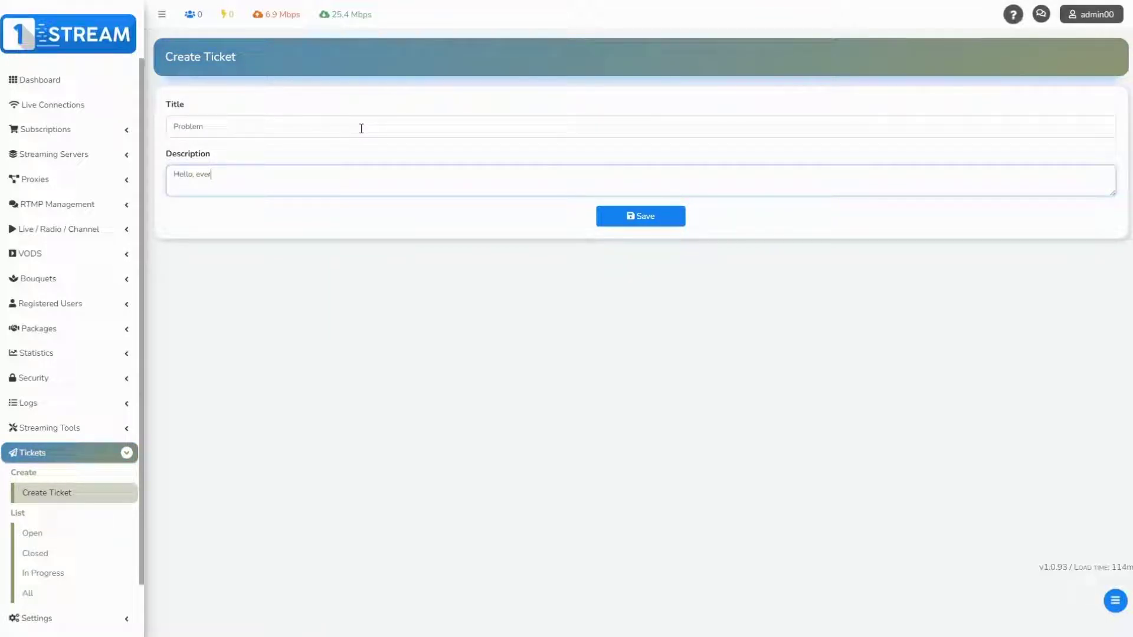
{"action": "type", "text": "y!"}
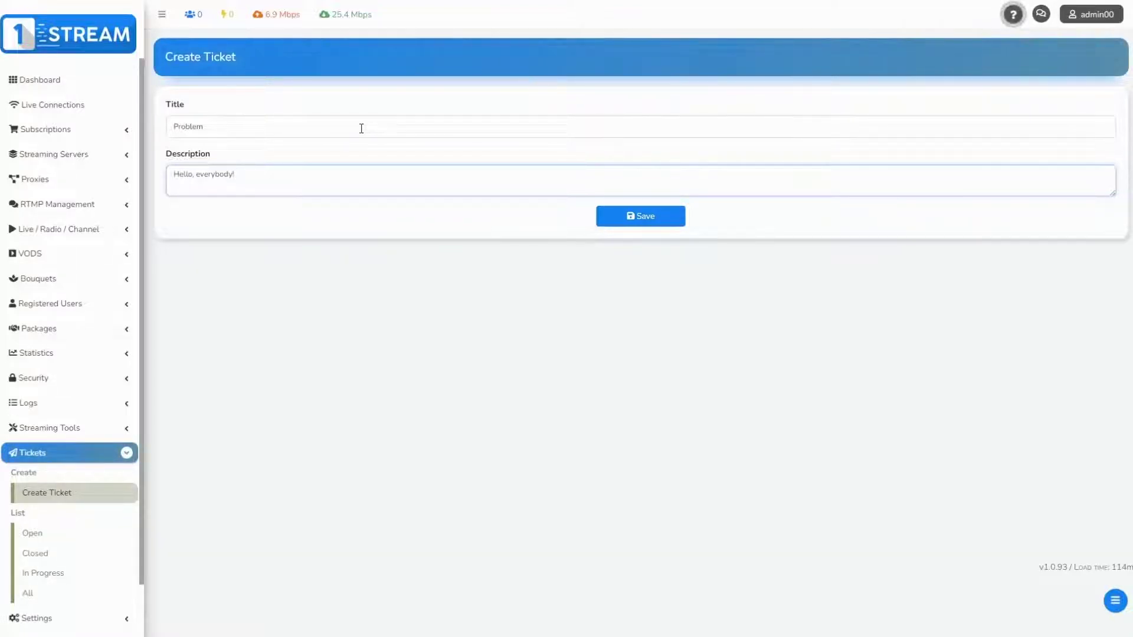
{"action": "type", "text": " I have problem with line 1,2,3. Co"}
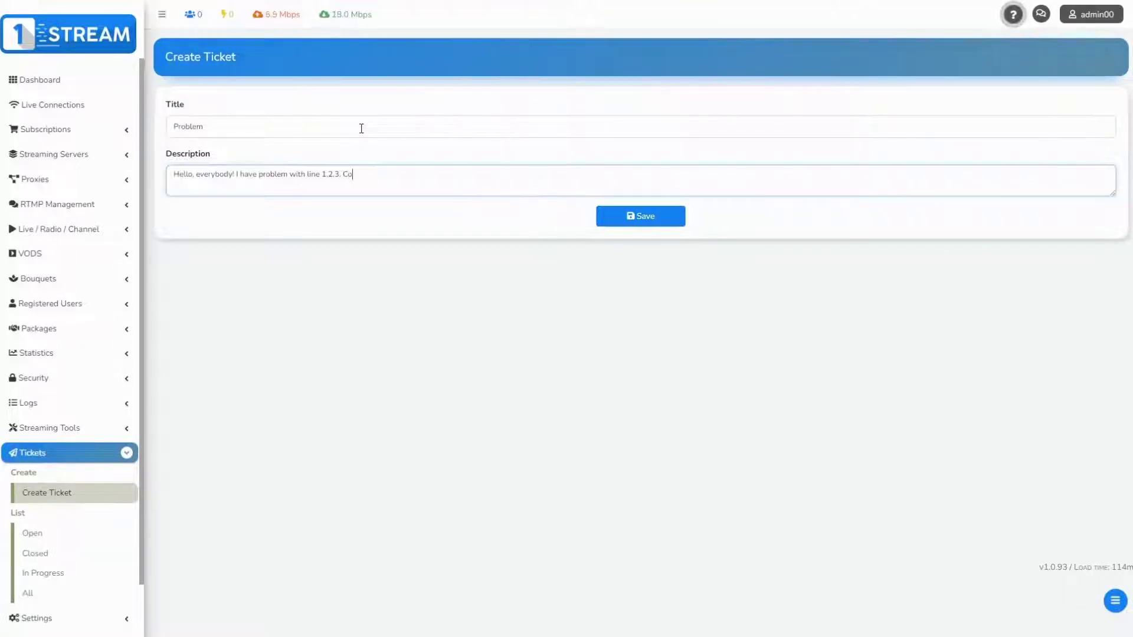
{"action": "type", "text": "hel"}
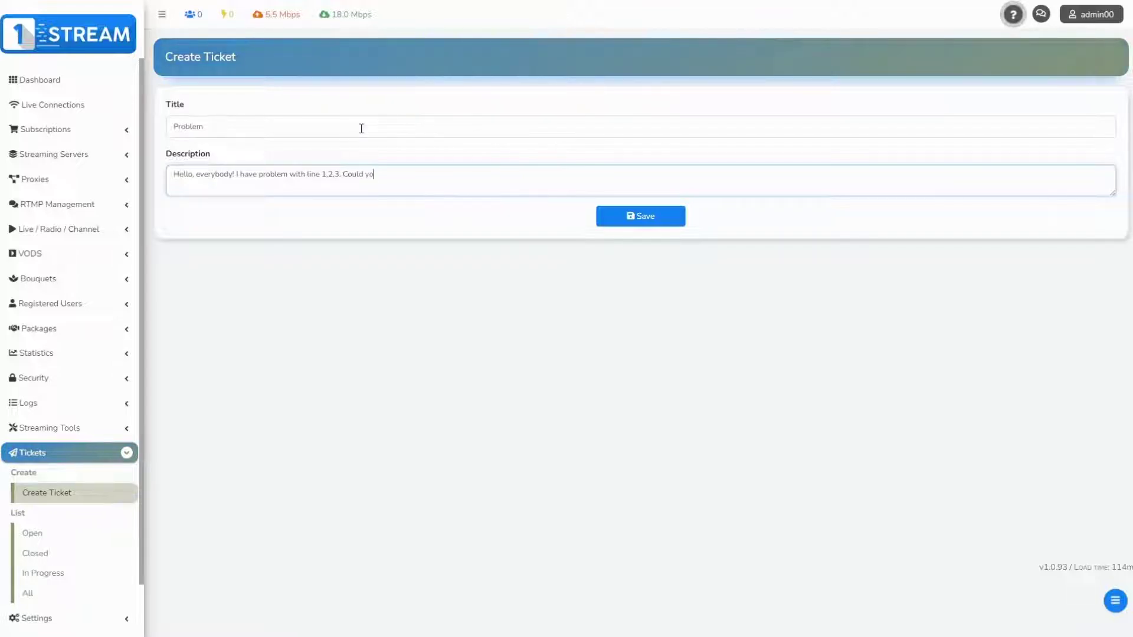
{"action": "type", "text": "p me?"}
Step: Save the Problem ticket, reload the tickets list, select its ID and bring up its actions
{"action": "left_click", "coordinate": [646, 220]}
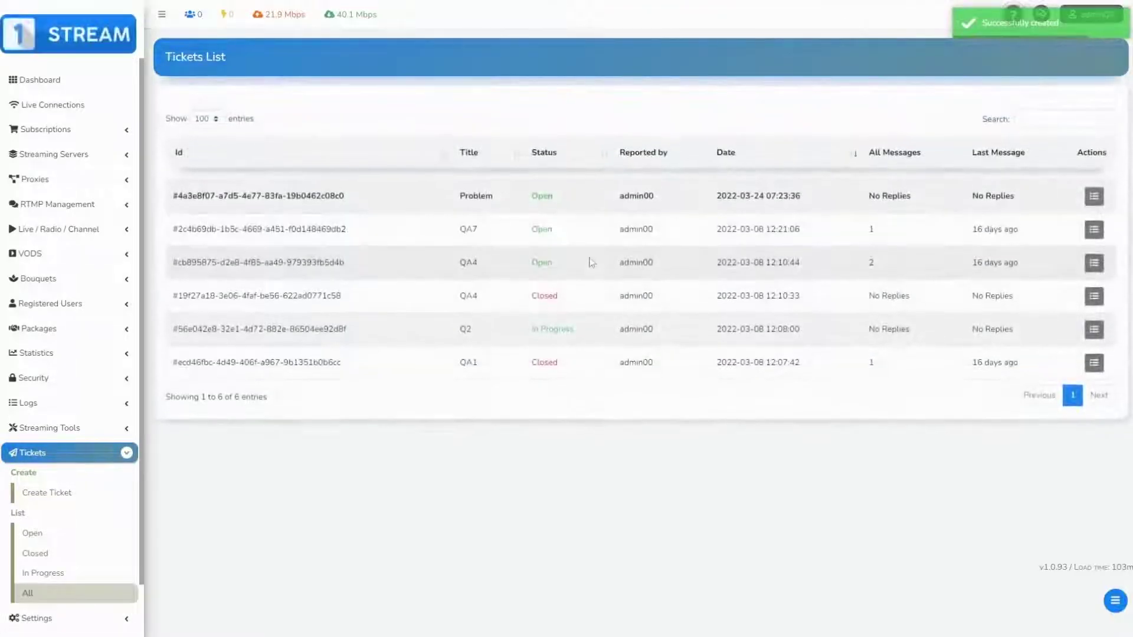
{"action": "scroll", "coordinate": [111, 555], "scroll_direction": "down", "scroll_amount": 1}
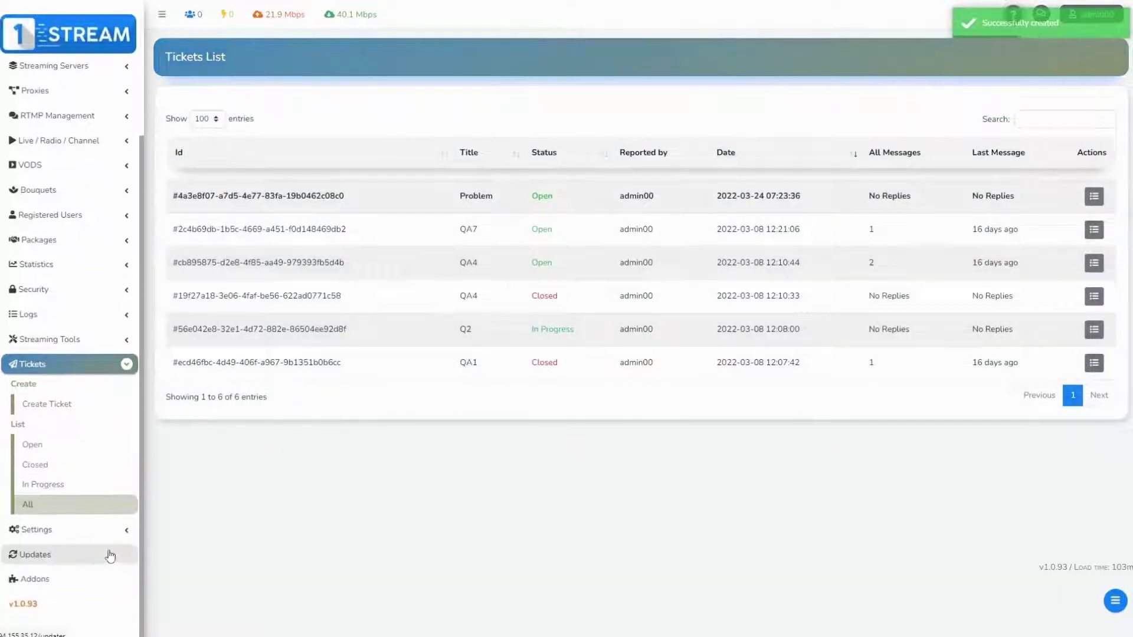
{"action": "left_click", "coordinate": [48, 510]}
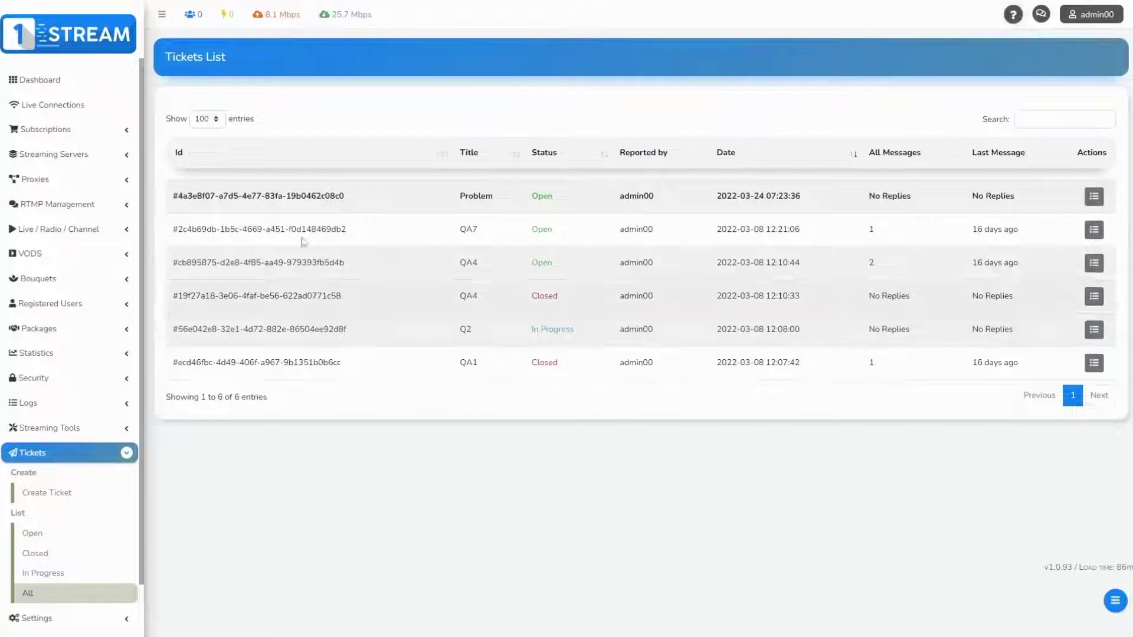
{"action": "left_click_drag", "start_coordinate": [173, 196], "coordinate": [358, 199]}
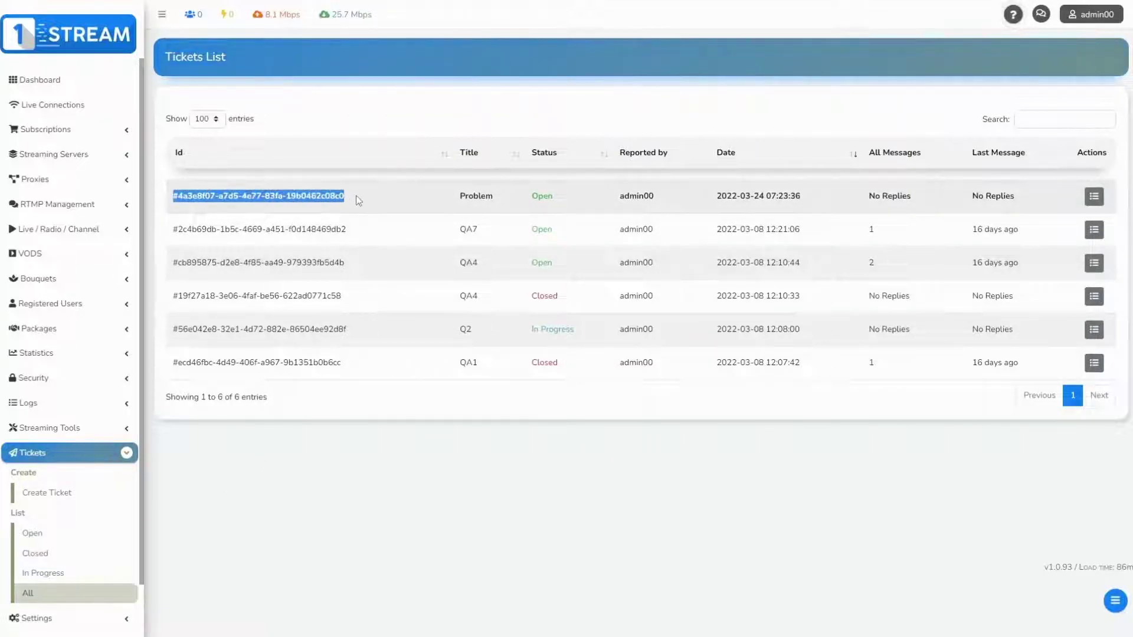
{"action": "left_click", "coordinate": [362, 202]}
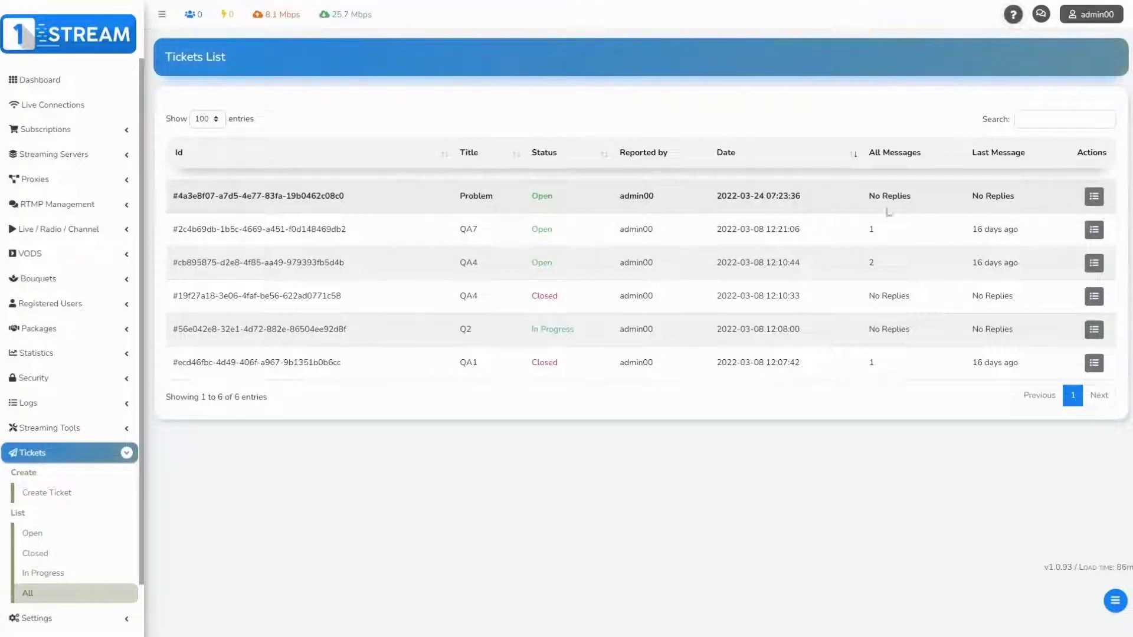
{"action": "left_click", "coordinate": [1094, 197]}
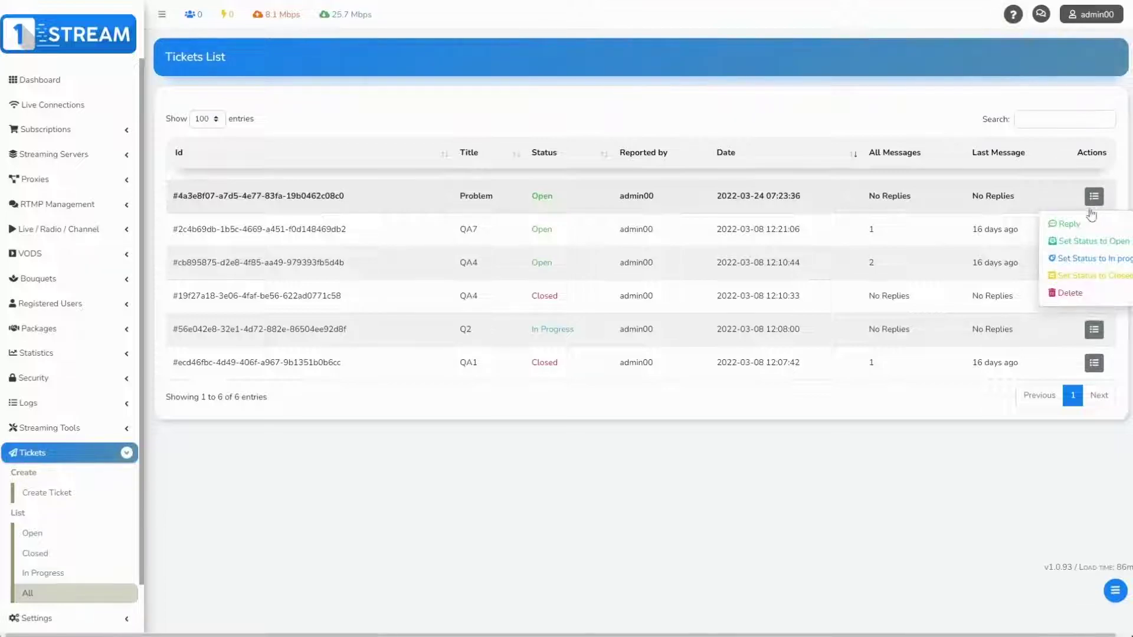
Step: Reply to the Problem ticket with 'Sure, the problem was solved!' and send it
{"action": "left_click", "coordinate": [1076, 229]}
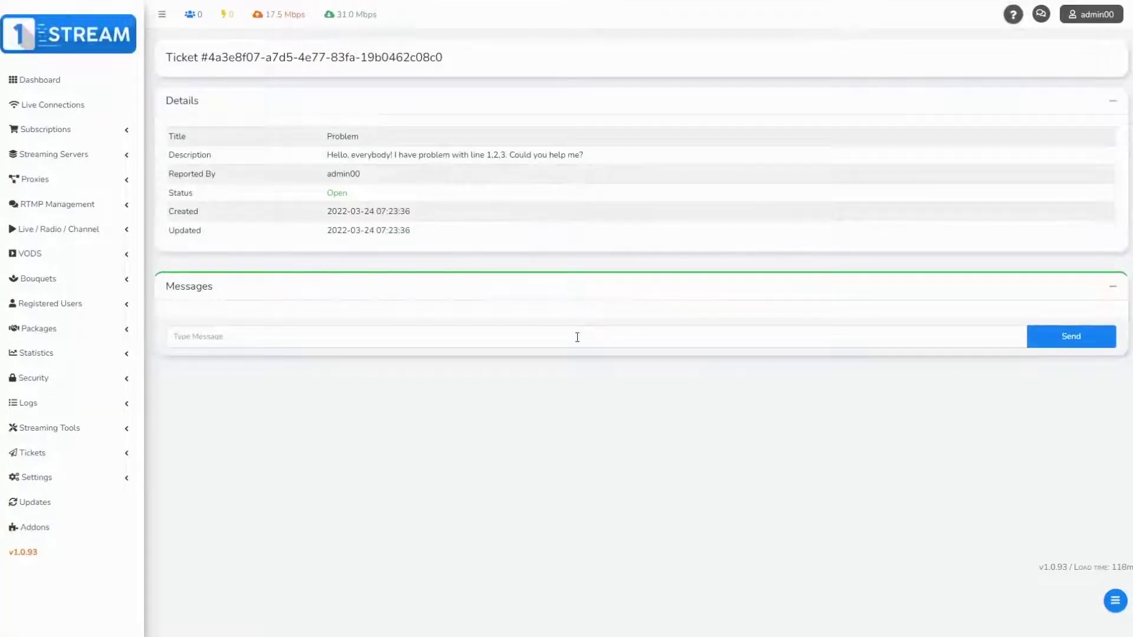
{"action": "left_click", "coordinate": [577, 337]}
{"action": "type", "text": "s solved!"}
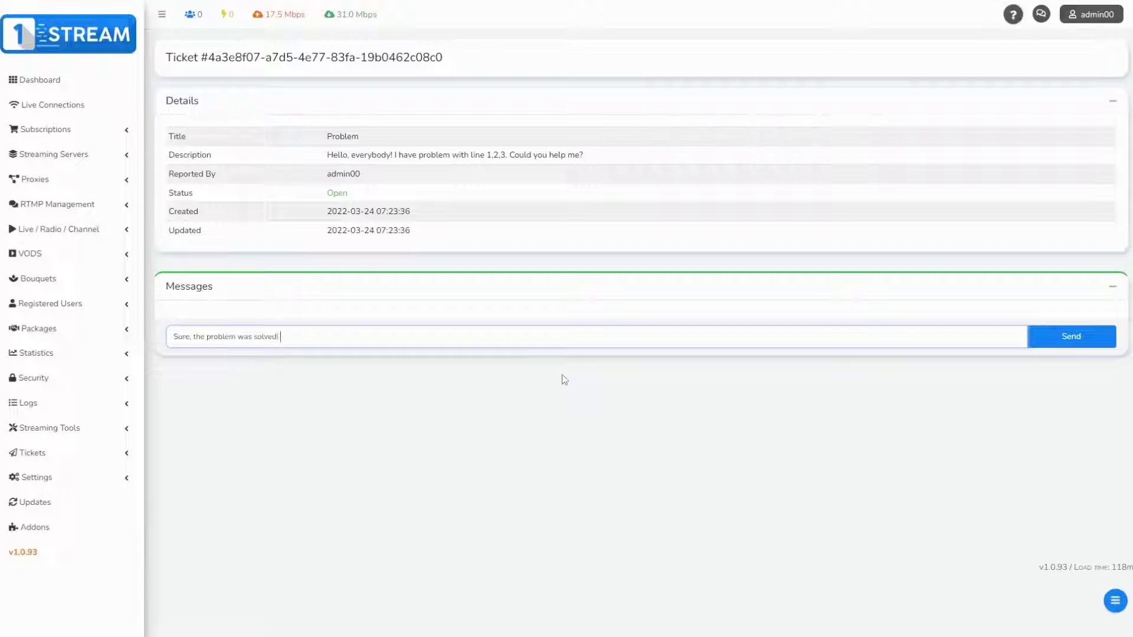
{"action": "left_click", "coordinate": [1075, 338]}
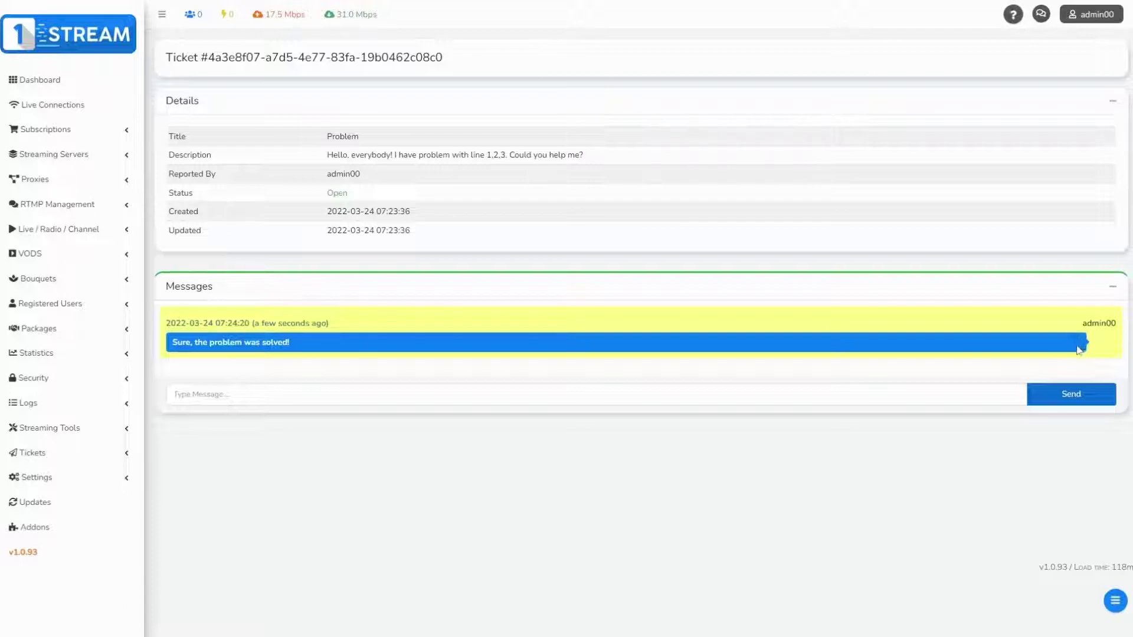
{"action": "left_click", "coordinate": [88, 452]}
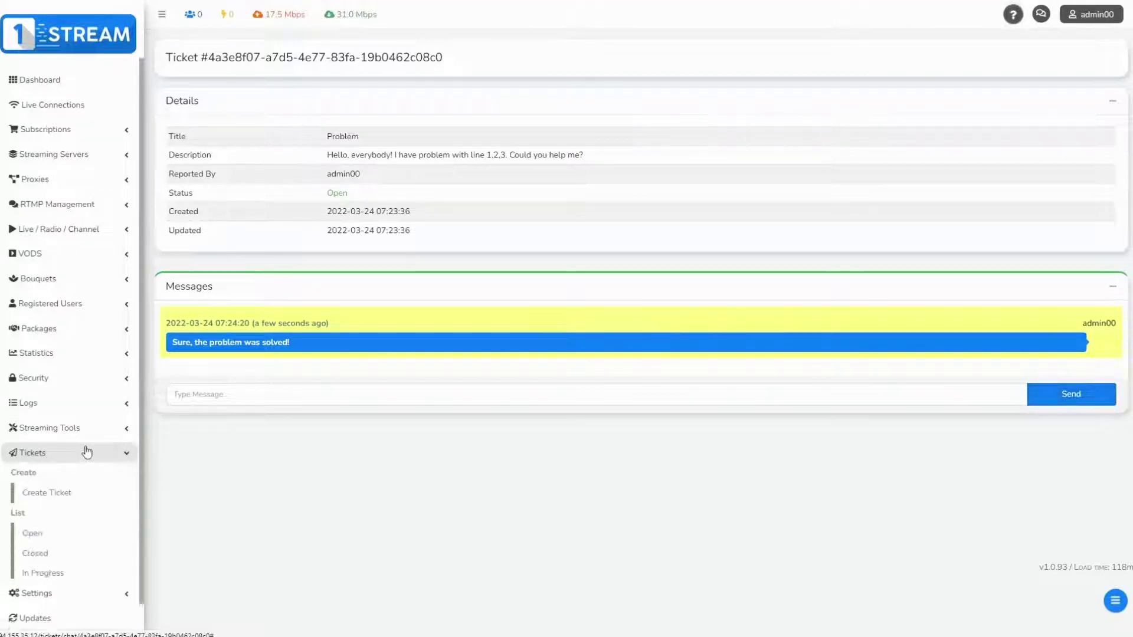
Step: Set the Problem ticket's status to Closed from its Actions menu in the tickets list
{"action": "left_click", "coordinate": [30, 596]}
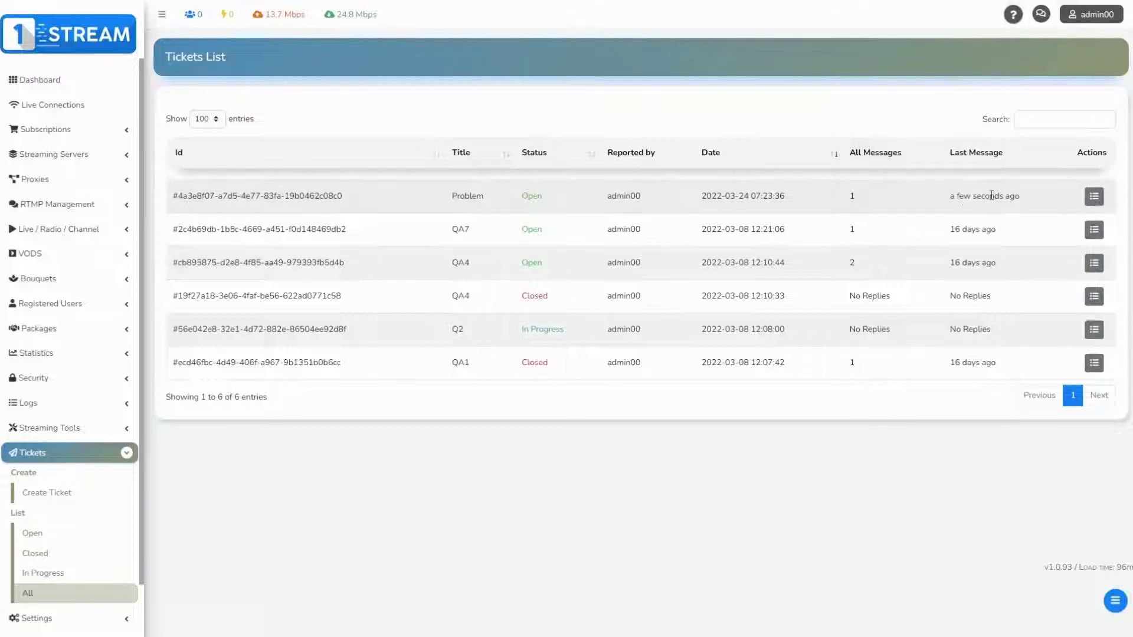
{"action": "left_click", "coordinate": [1096, 199]}
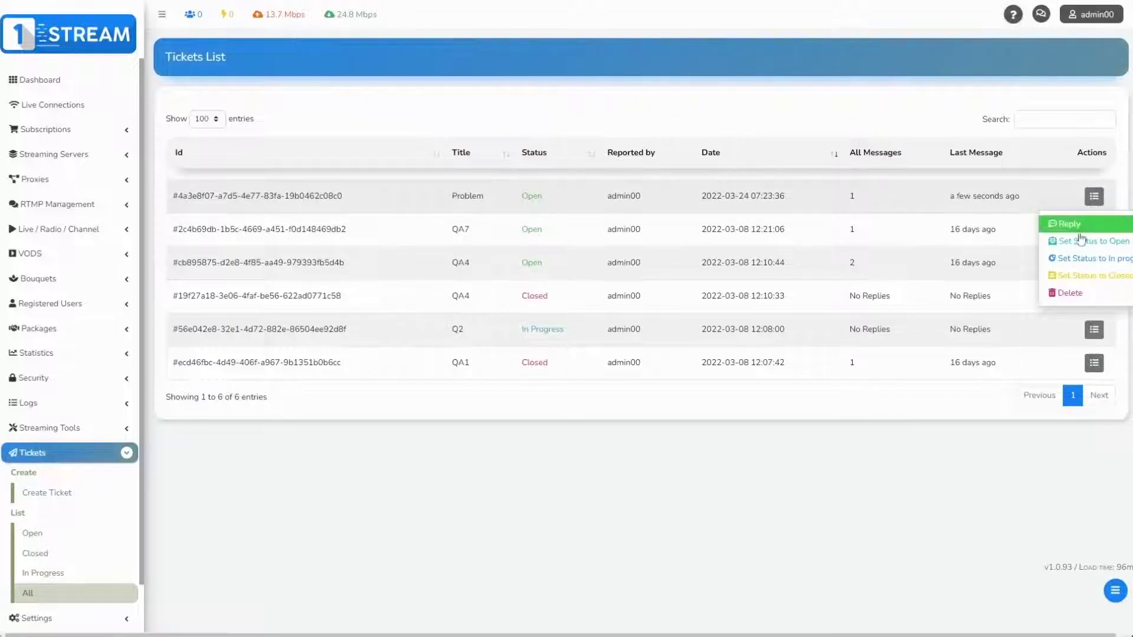
{"action": "left_click", "coordinate": [1087, 278]}
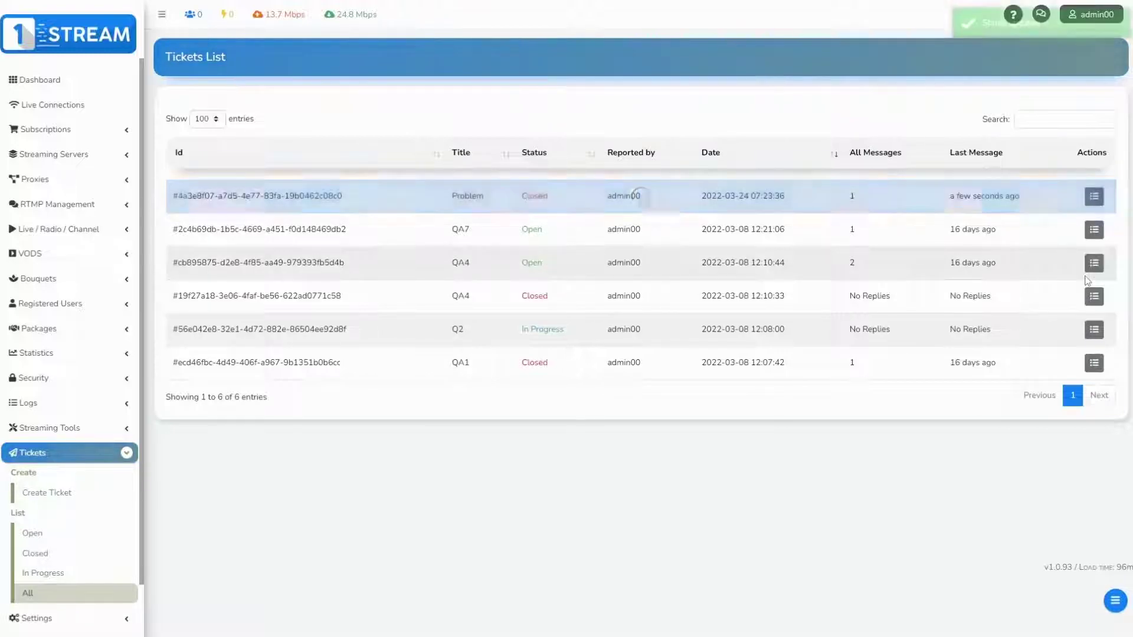